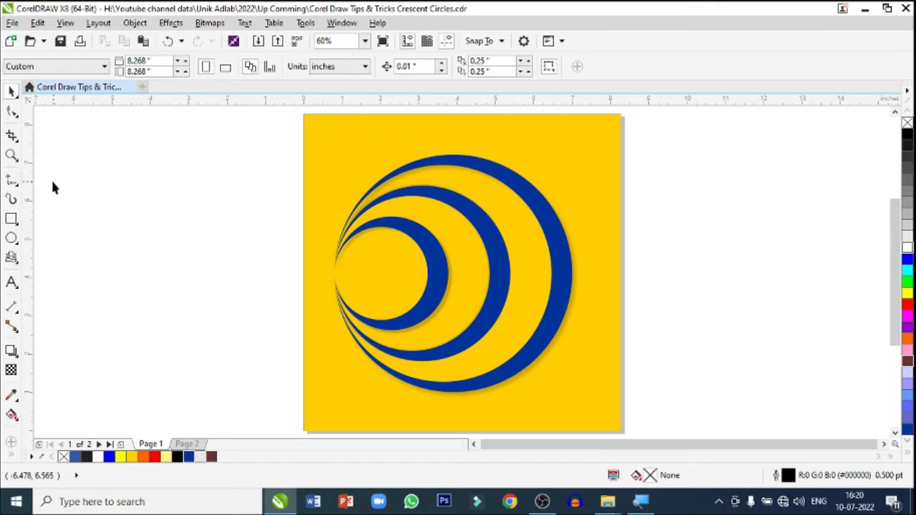
pyautogui.press('z')
pyautogui.press('F3')
pyautogui.moveTo(361, 180); pyautogui.dragTo(592, 366)
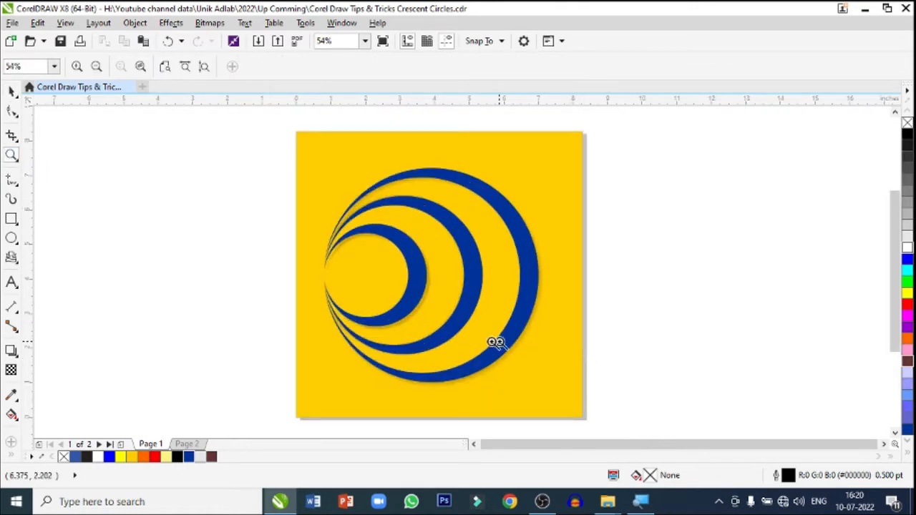
# Step: On page 2, draw a circle about 6.34 inches in diameter and center it on the page
pyautogui.click(186, 444)
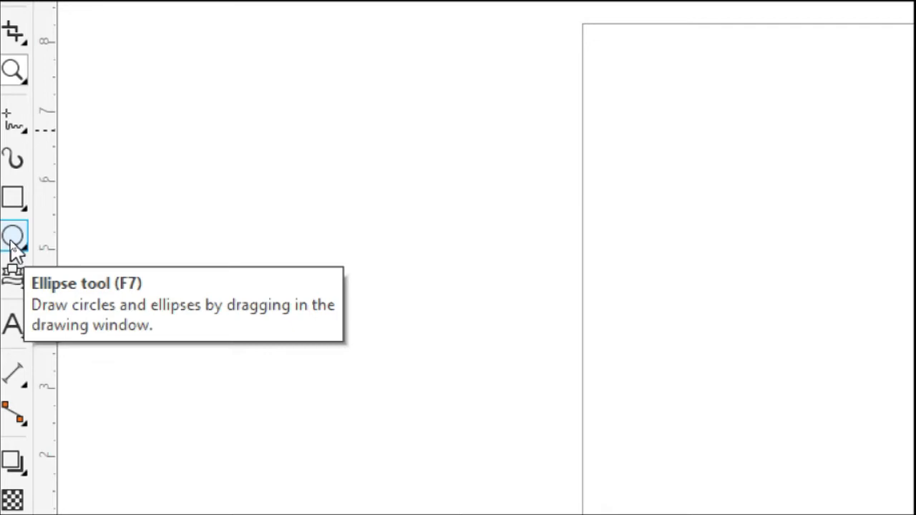
pyautogui.click(12, 239)
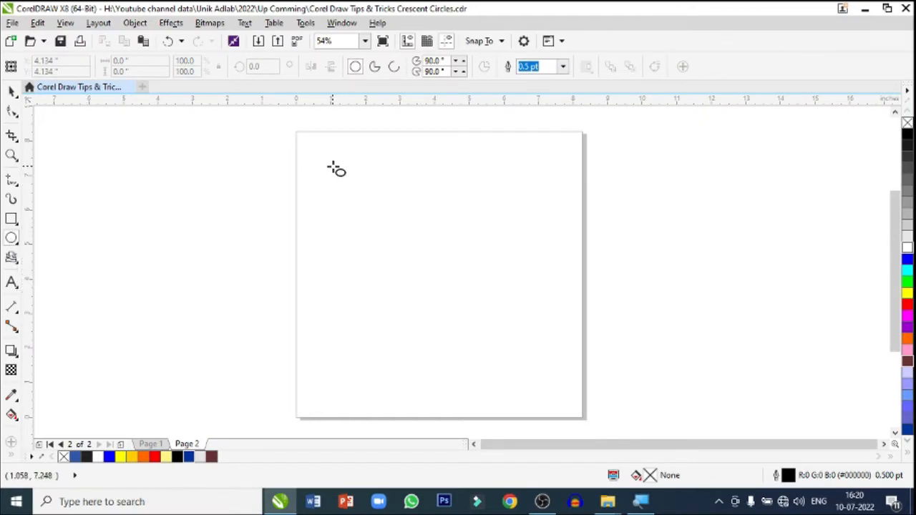
pyautogui.moveTo(332, 166); pyautogui.dragTo(502, 386)
pyautogui.click(12, 92)
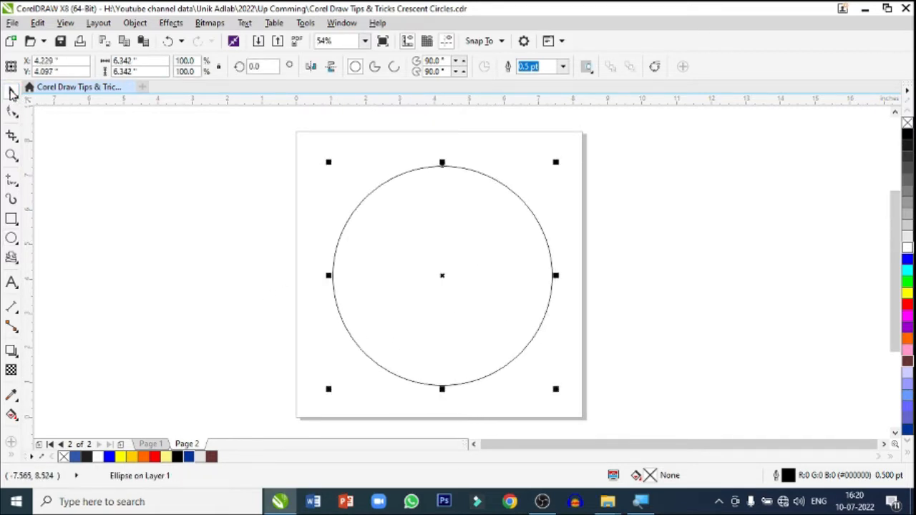
pyautogui.press('p')
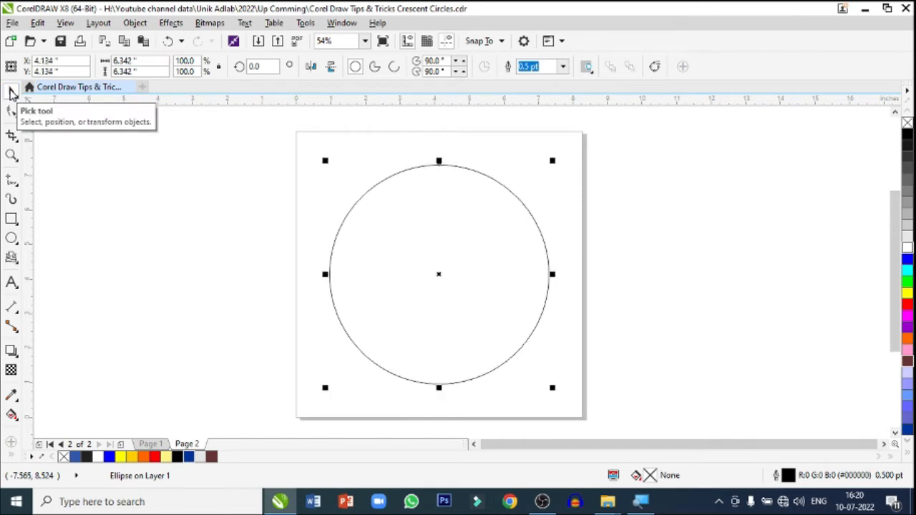
# Step: Make two smaller concentric copies of the circle, about 4.6 and 2.92 inches in diameter
pyautogui.click(11, 154)
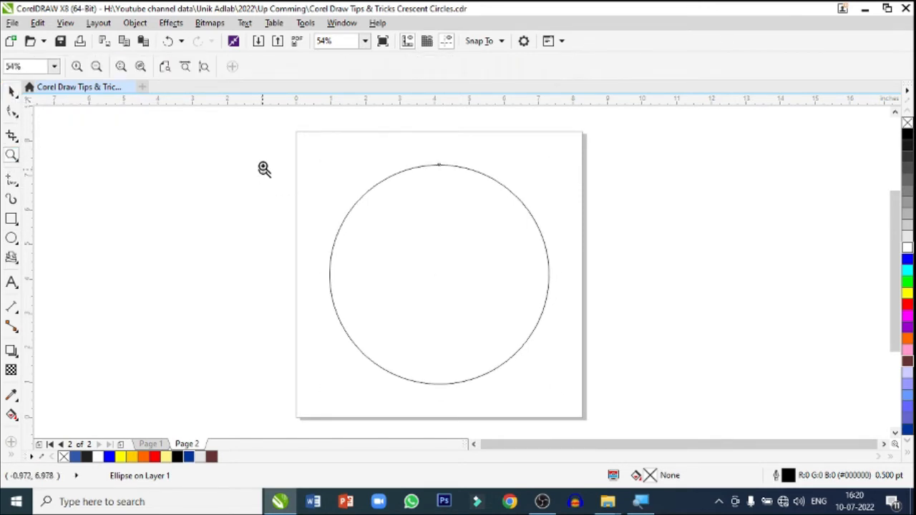
pyautogui.moveTo(269, 139); pyautogui.dragTo(632, 403)
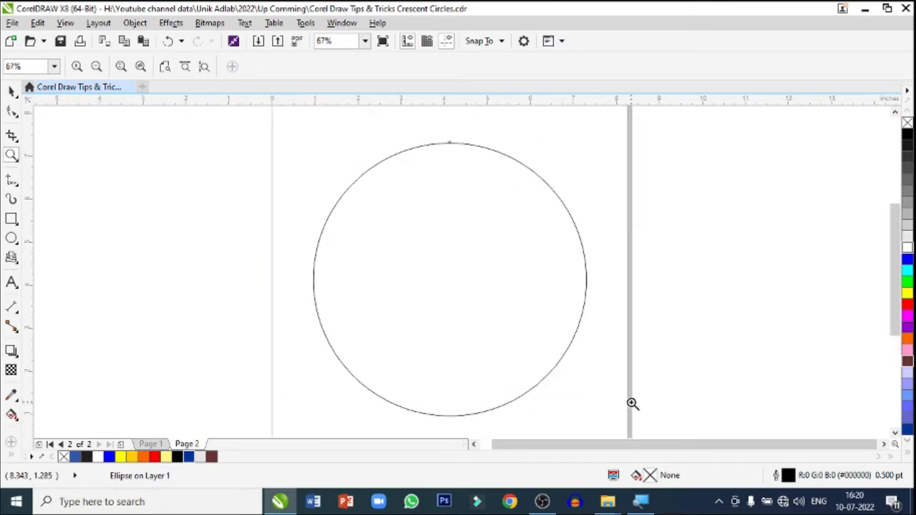
pyautogui.click(12, 92)
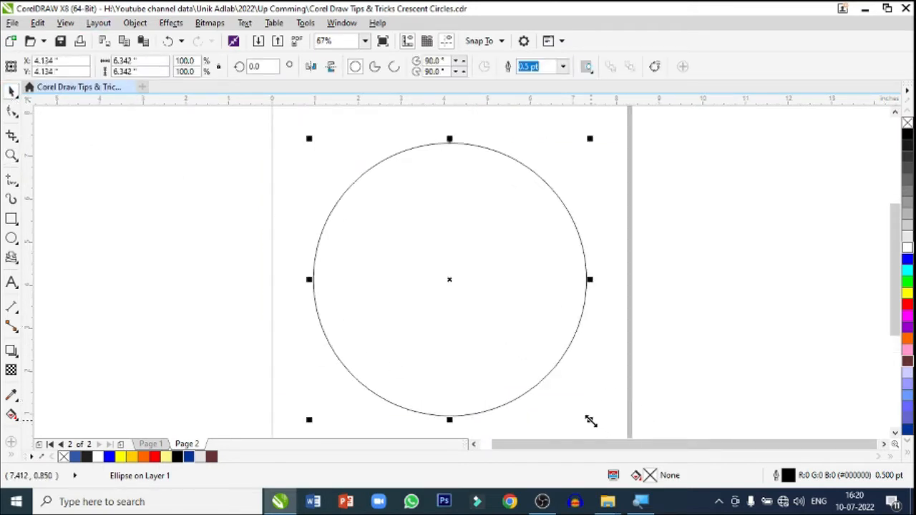
pyautogui.moveTo(590, 421); pyautogui.dragTo(552, 399)
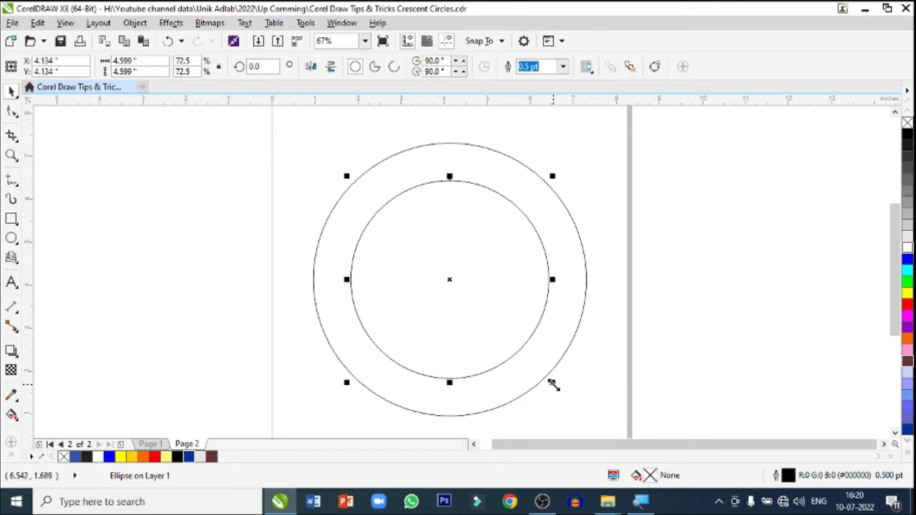
pyautogui.moveTo(553, 385); pyautogui.dragTo(517, 371)
pyautogui.rightClick(517, 370)
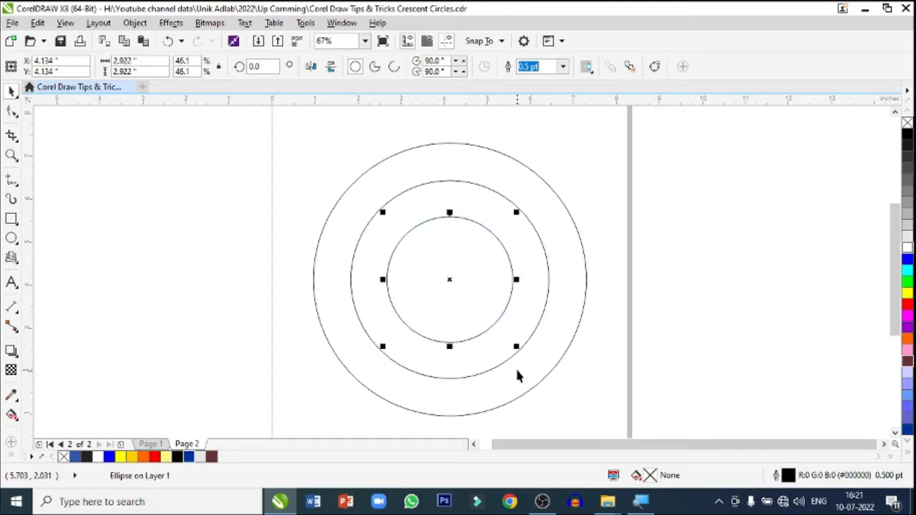
pyautogui.click(665, 339)
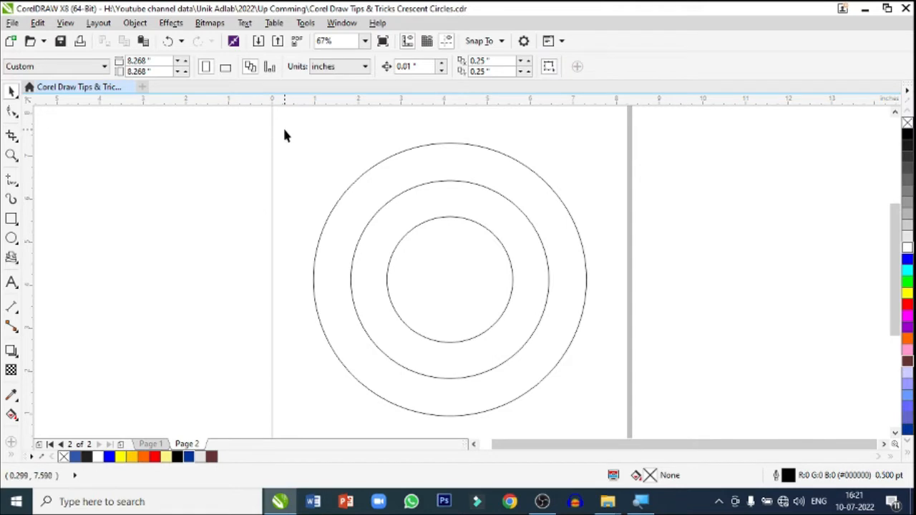
# Step: Apply a one-step inside contour with a 0.22-inch offset and red outline to the outermost circle
pyautogui.click(166, 24)
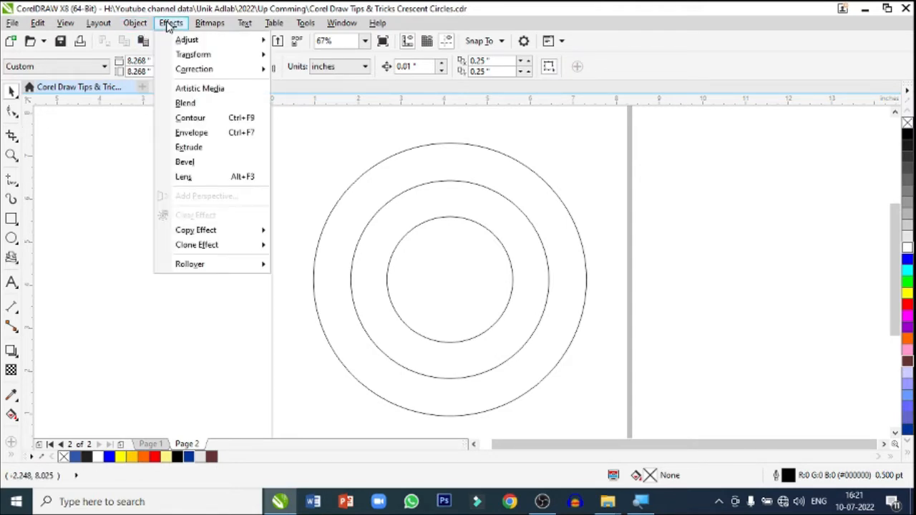
pyautogui.click(198, 120)
pyautogui.click(167, 25)
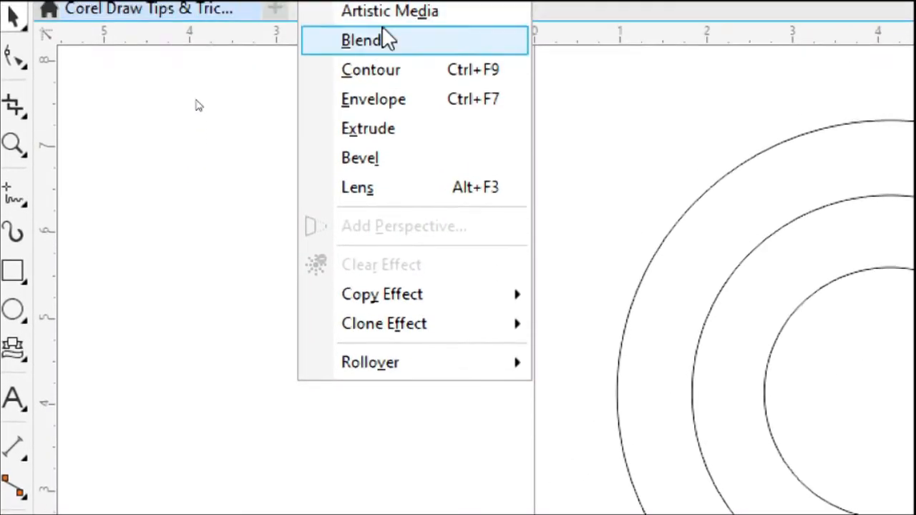
pyautogui.click(402, 71)
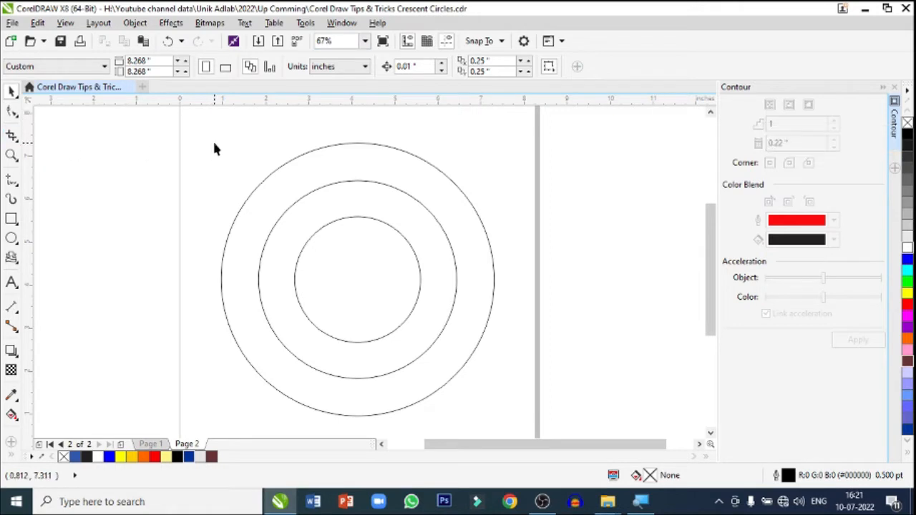
pyautogui.click(308, 152)
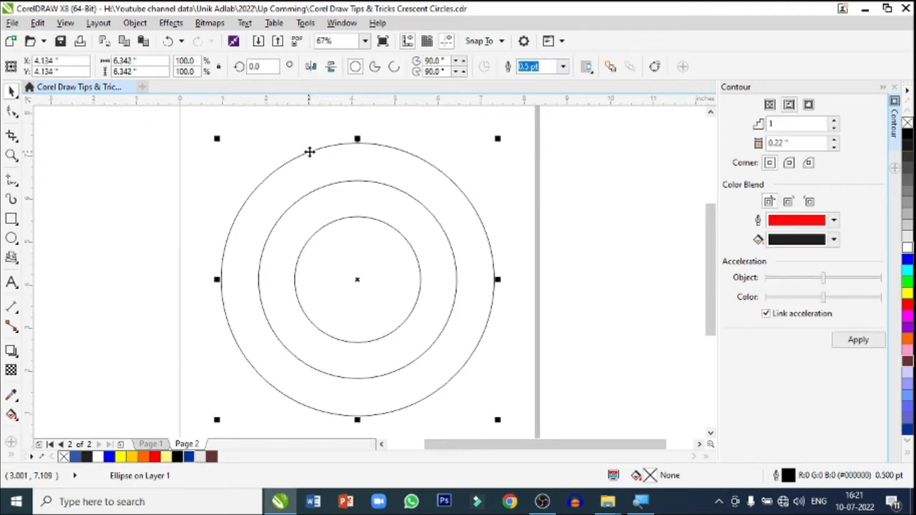
pyautogui.click(859, 341)
pyautogui.press('Escape')
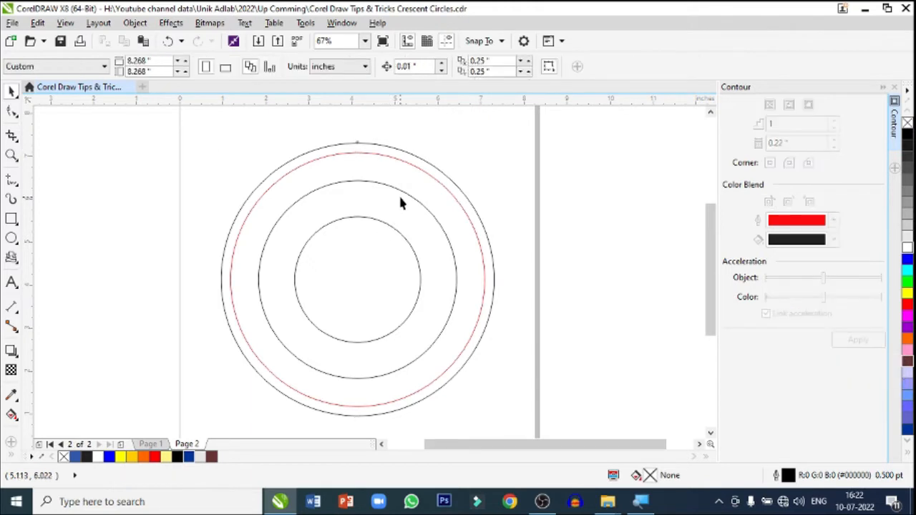
# Step: Apply the same one-step 0.22-inch inside contour to the middle and innermost circles
pyautogui.click(401, 191)
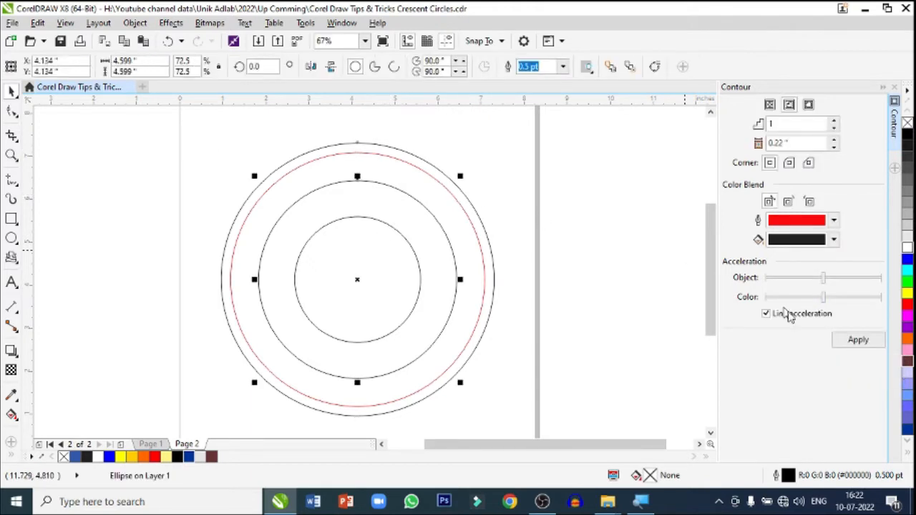
pyautogui.click(858, 341)
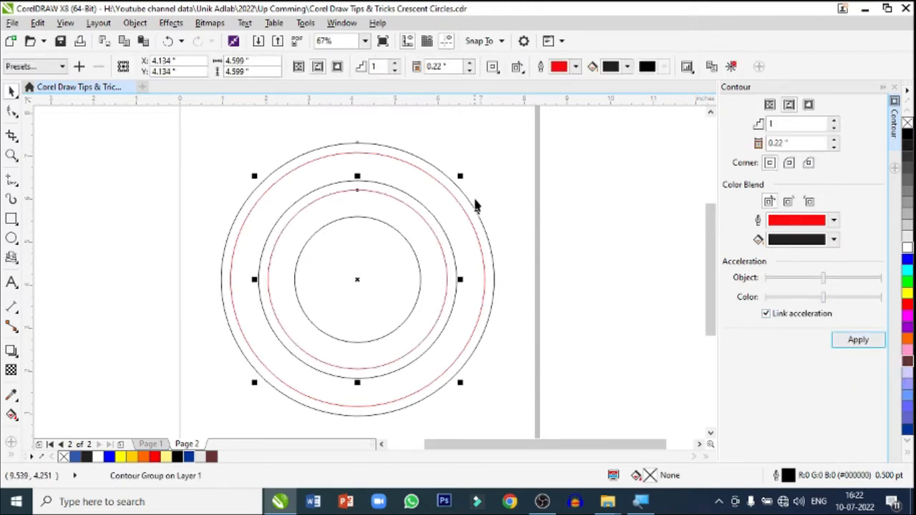
pyautogui.click(409, 247)
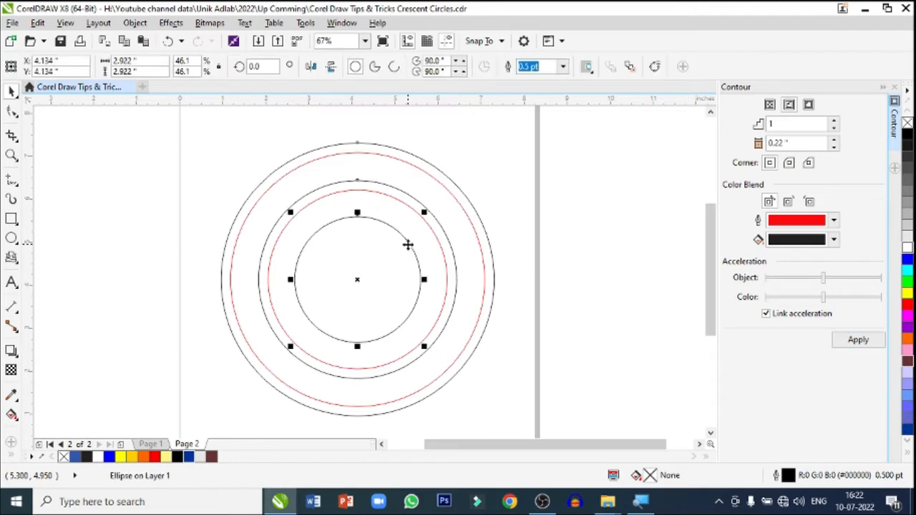
pyautogui.click(861, 342)
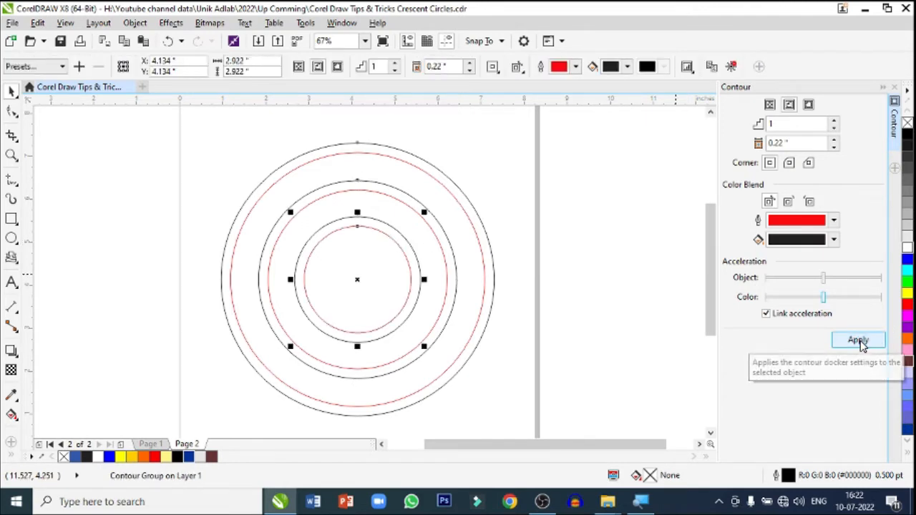
pyautogui.click(507, 158)
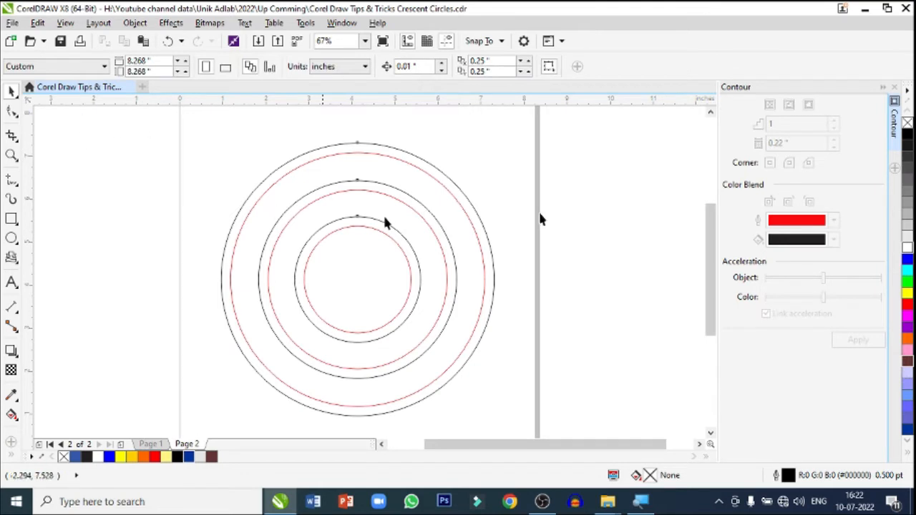
pyautogui.scroll(1, 237, 170)
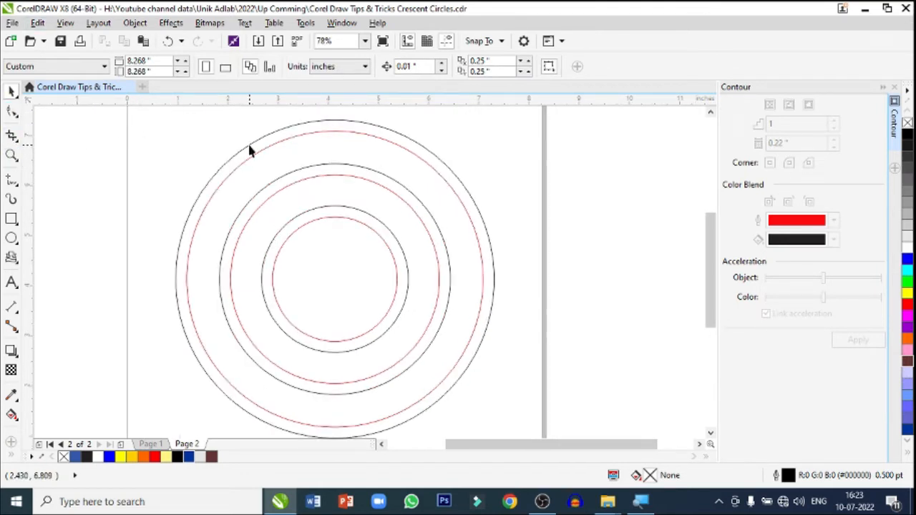
pyautogui.click(250, 145)
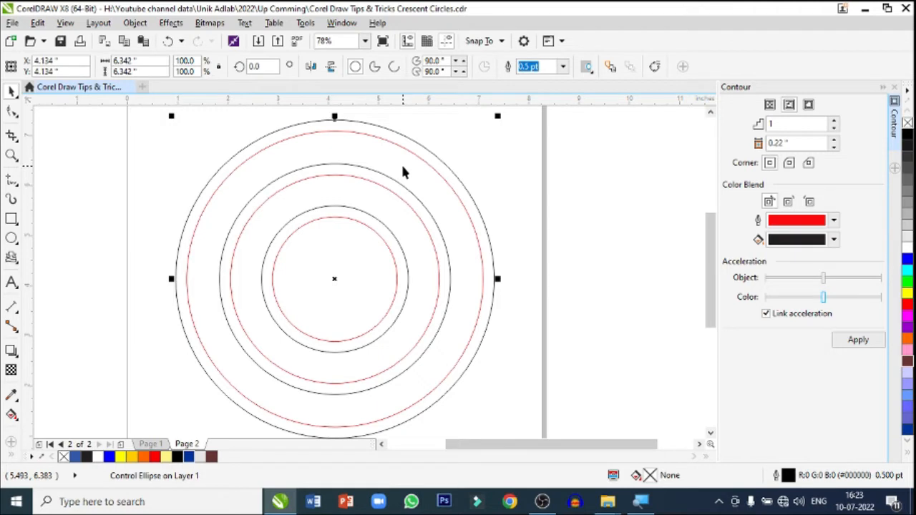
pyautogui.click(152, 171)
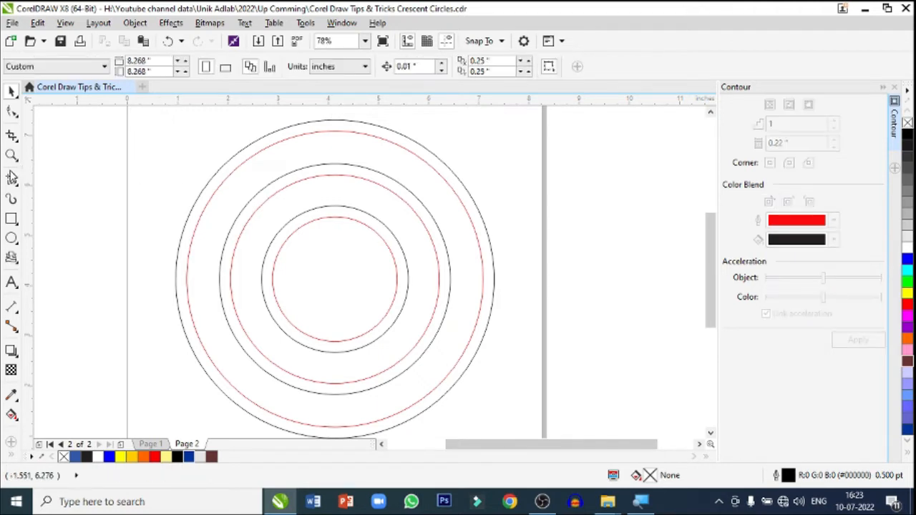
# Step: Select all the circles with their contours and break them apart into separate objects
pyautogui.doubleClick(12, 155)
pyautogui.hotkey('shift', 'F4')
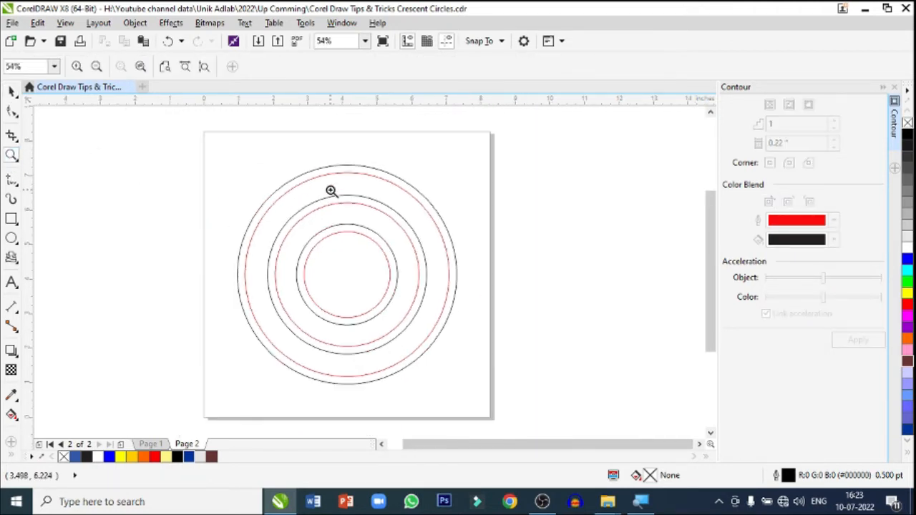
pyautogui.click(10, 92)
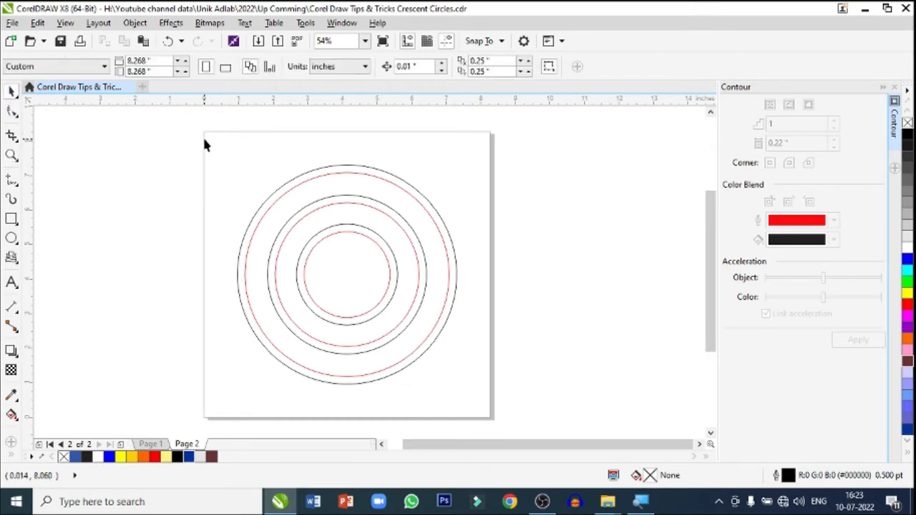
pyautogui.moveTo(203, 134); pyautogui.dragTo(491, 425)
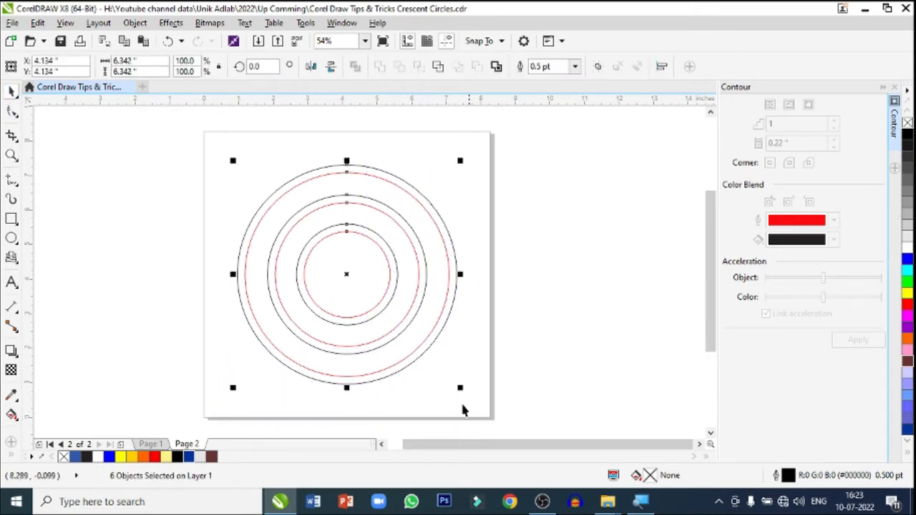
pyautogui.click(134, 24)
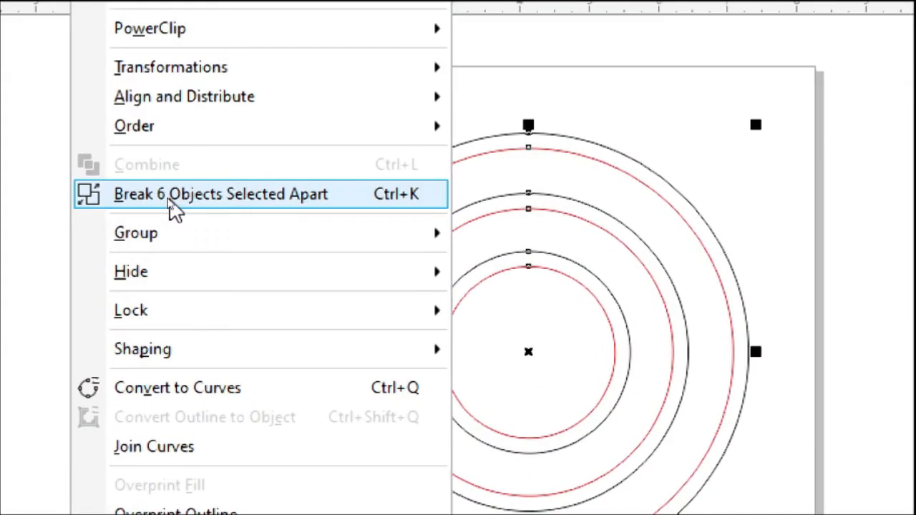
pyautogui.click(310, 199)
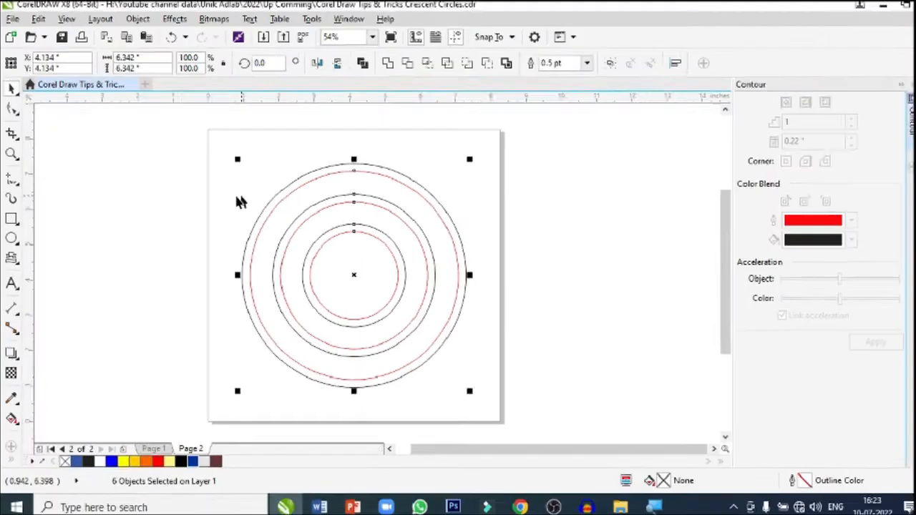
# Step: Reselect all six separated circles and align them by their left edges
pyautogui.click(152, 253)
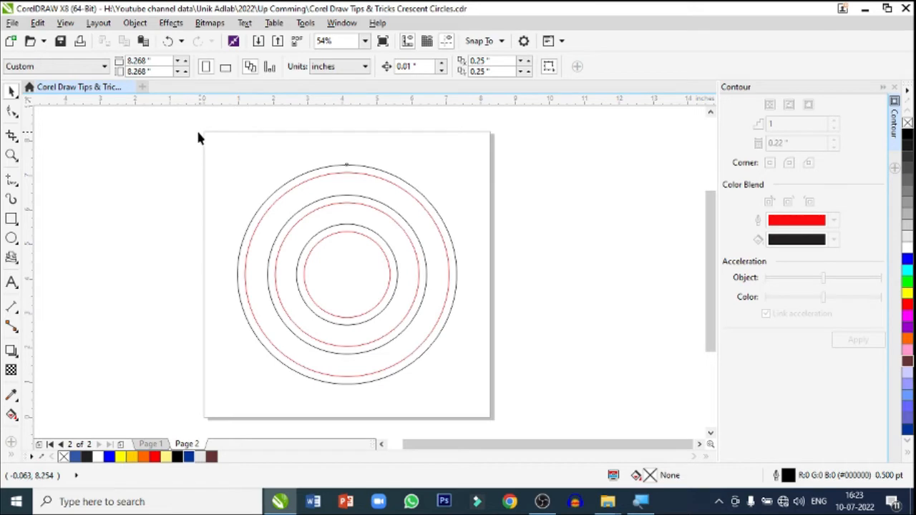
pyautogui.moveTo(192, 131); pyautogui.dragTo(491, 422)
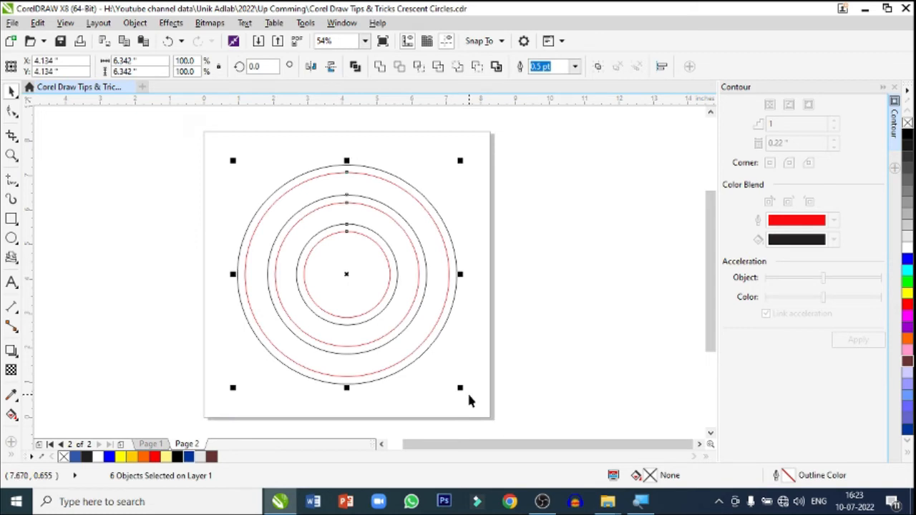
pyautogui.press('l')
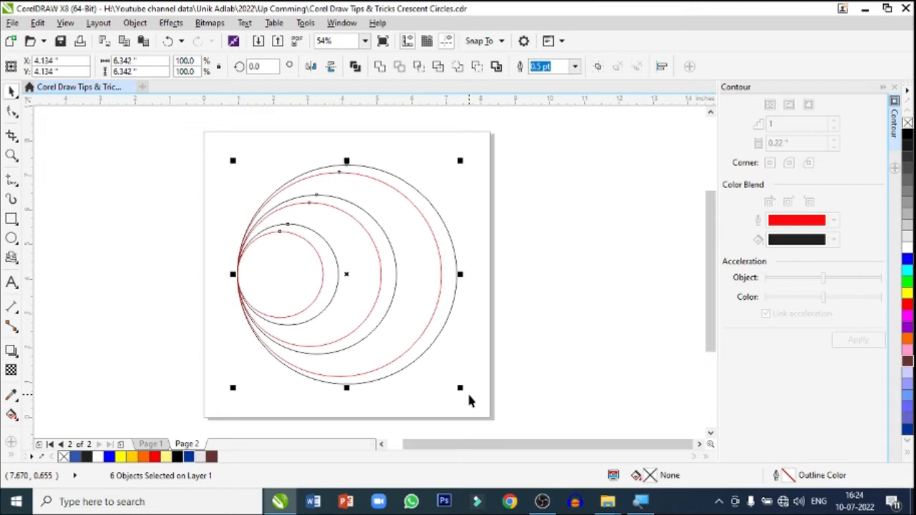
# Step: Use the Smart Fill tool to fill the three crescent areas between the circle pairs with pale yellow
pyautogui.press('z')
pyautogui.moveTo(270, 196); pyautogui.dragTo(492, 353)
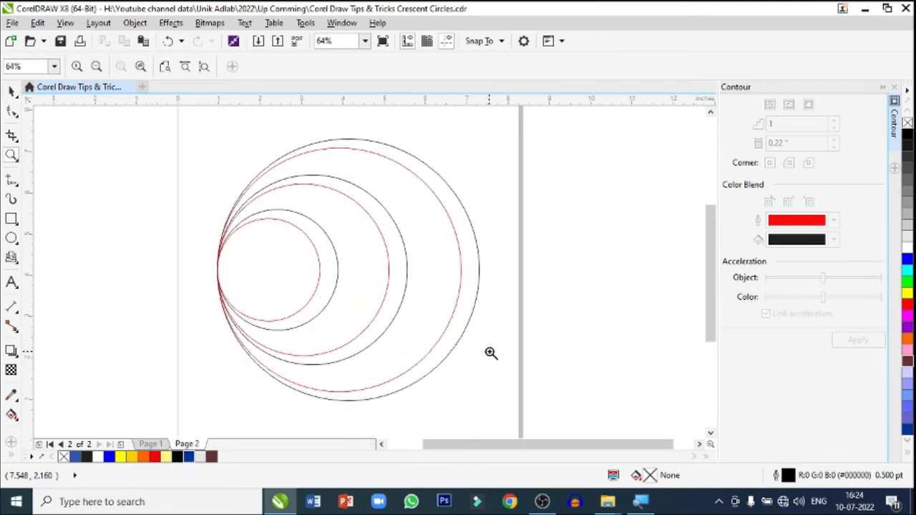
pyautogui.click(11, 92)
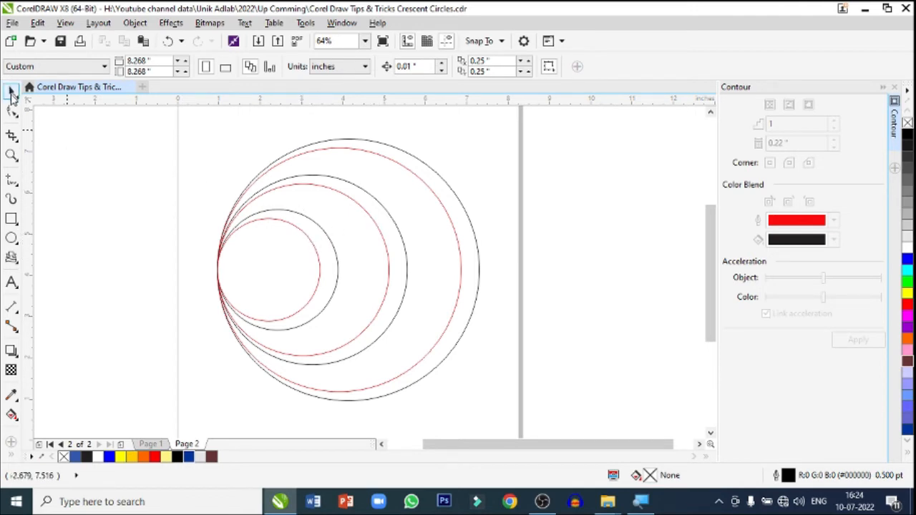
pyautogui.click(9, 455)
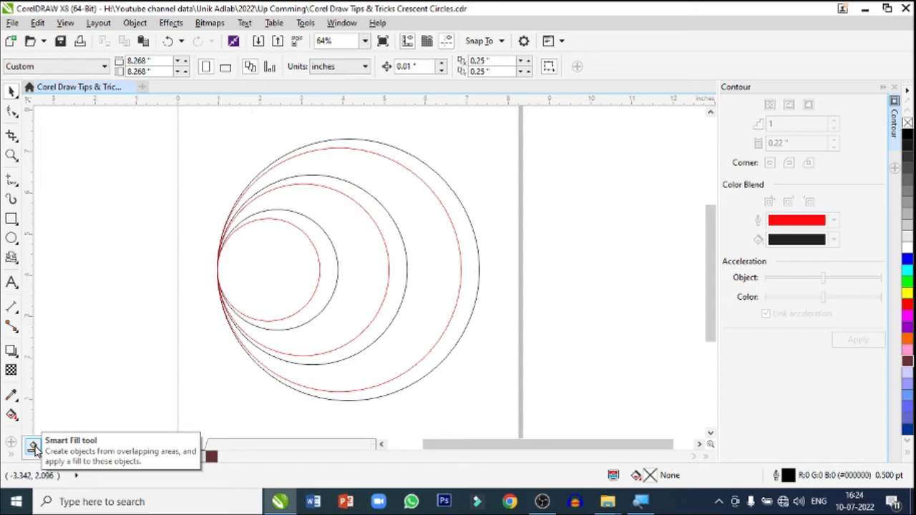
pyautogui.click(34, 447)
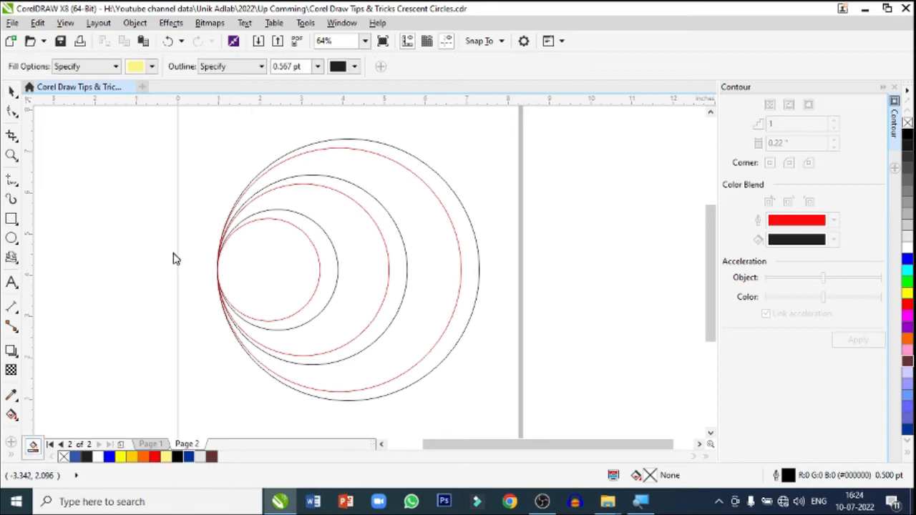
pyautogui.click(313, 240)
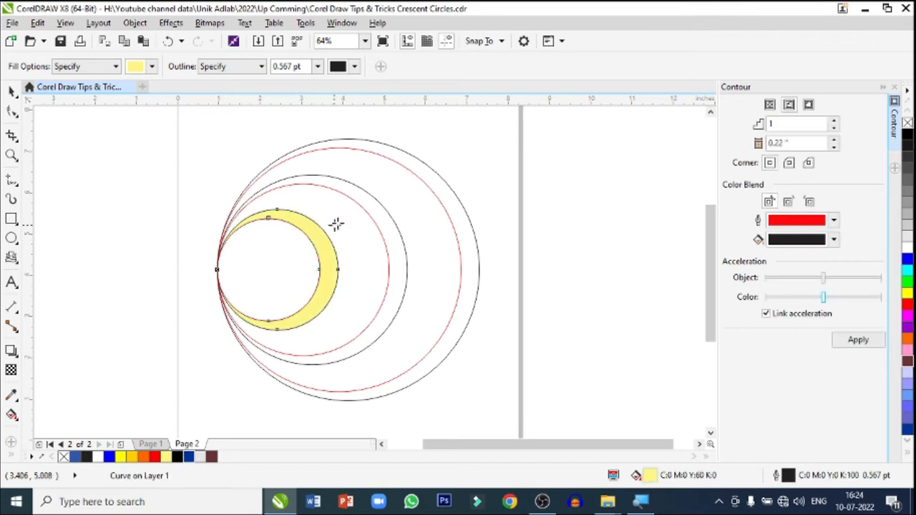
pyautogui.click(371, 210)
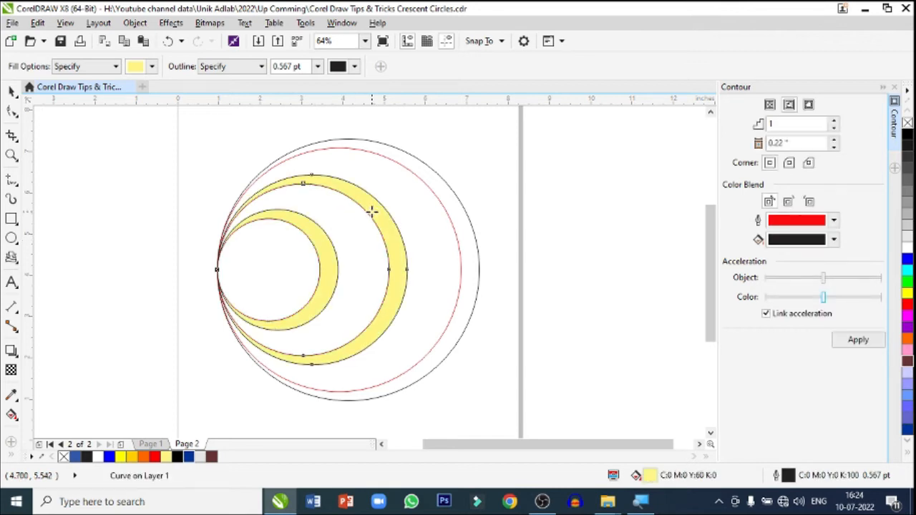
pyautogui.click(447, 202)
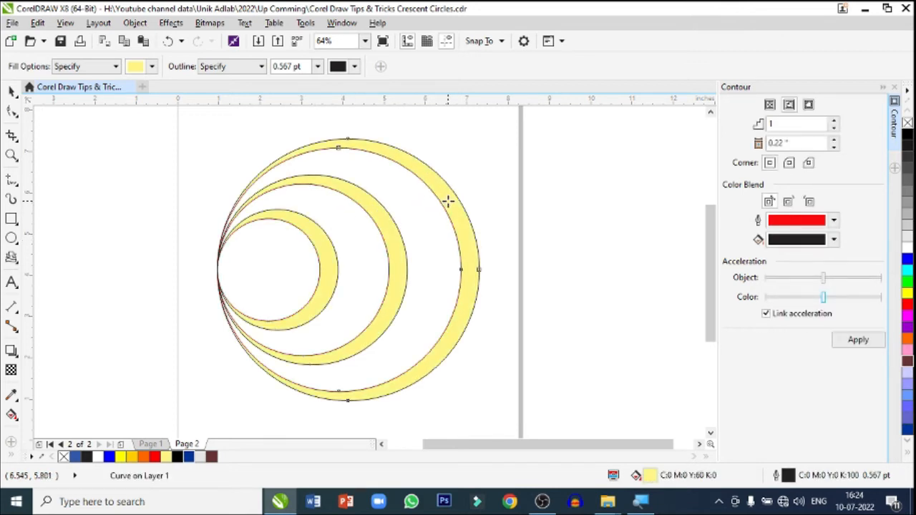
# Step: Select all circles and filled crescents and set their outline width to None
pyautogui.click(12, 91)
pyautogui.click(133, 174)
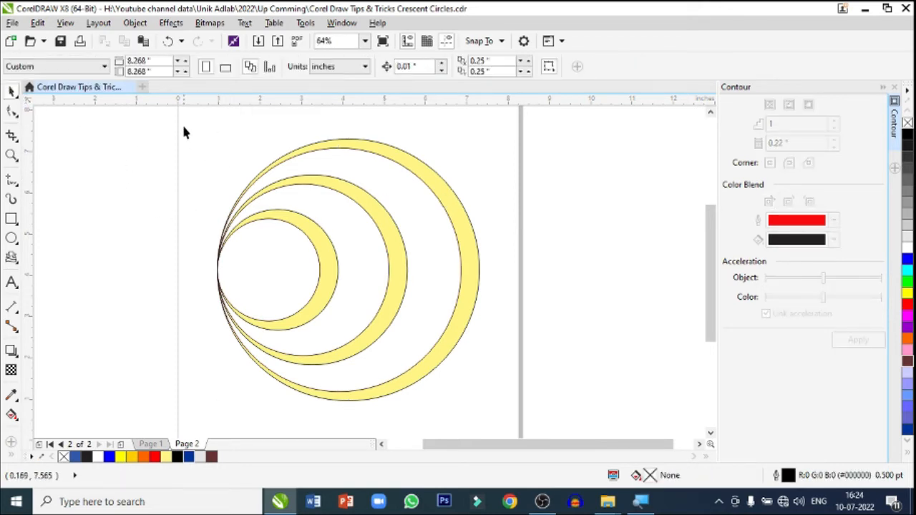
pyautogui.moveTo(184, 126); pyautogui.dragTo(528, 403)
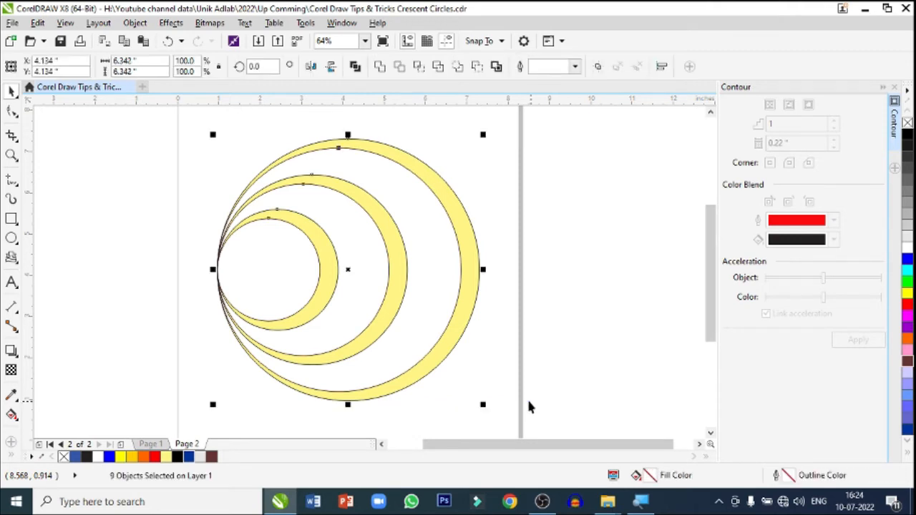
pyautogui.click(575, 66)
pyautogui.click(567, 82)
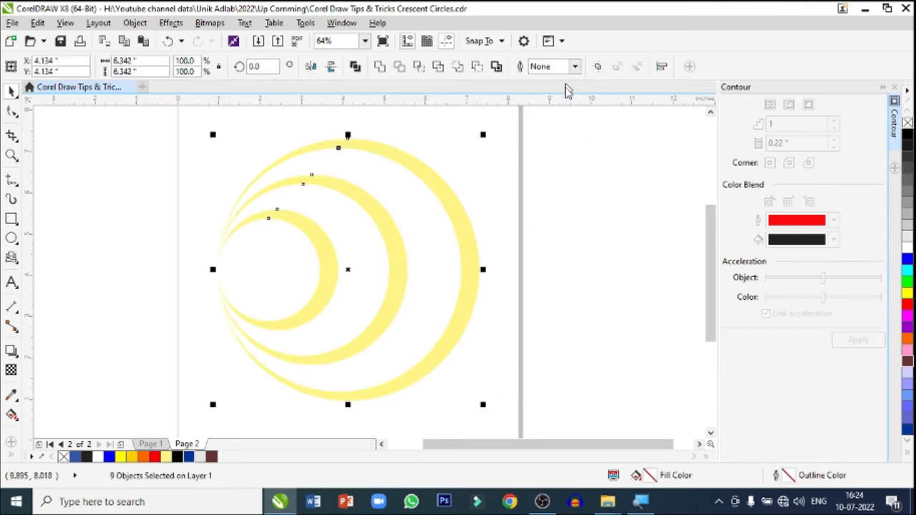
pyautogui.click(586, 228)
# Step: Recolor the inner, middle and outer crescents one by one with a dark blue fill
pyautogui.hotkey('shift', 'F4')
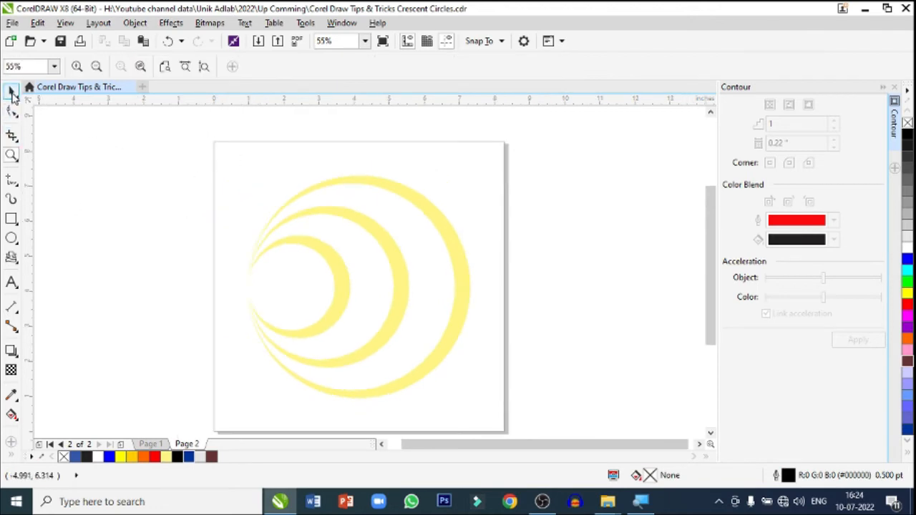
pyautogui.click(341, 278)
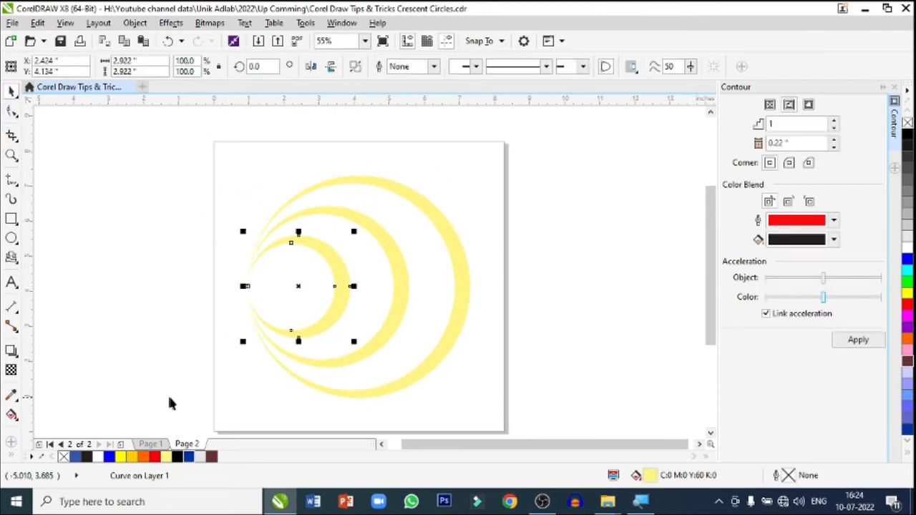
pyautogui.click(189, 458)
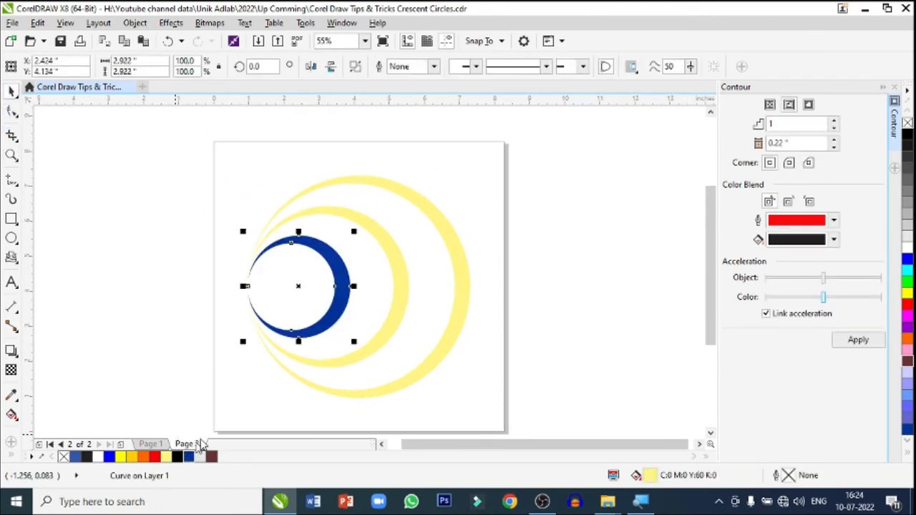
pyautogui.click(393, 323)
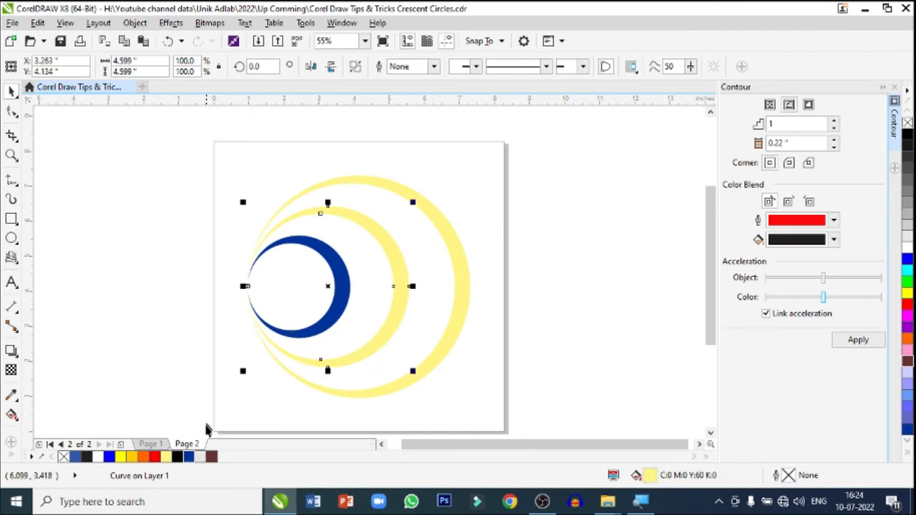
pyautogui.click(189, 457)
pyautogui.click(462, 314)
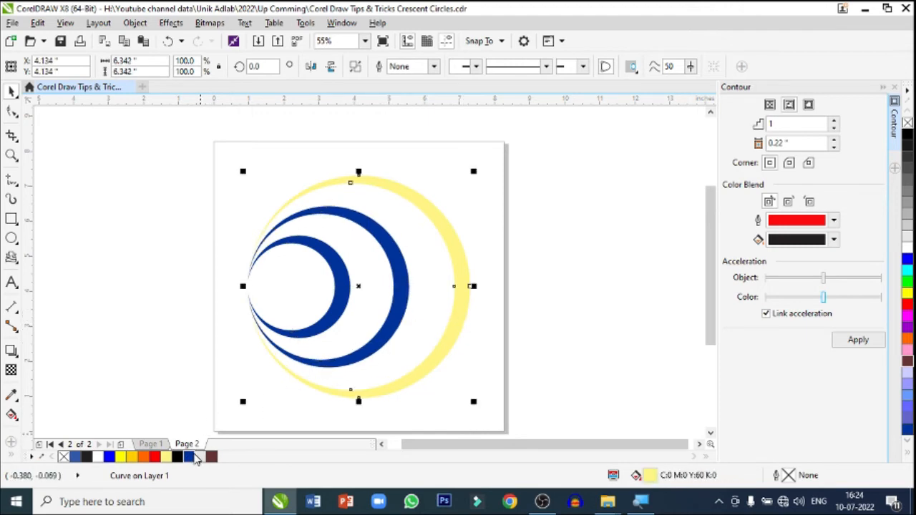
pyautogui.click(190, 457)
pyautogui.click(148, 267)
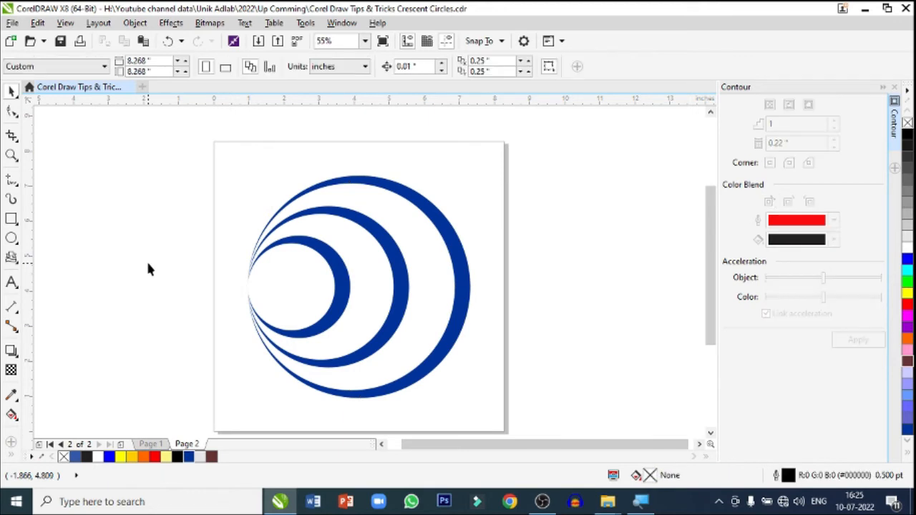
# Step: Add a page-sized background rectangle behind the crescents and fill it with Deep Yellow
pyautogui.doubleClick(11, 220)
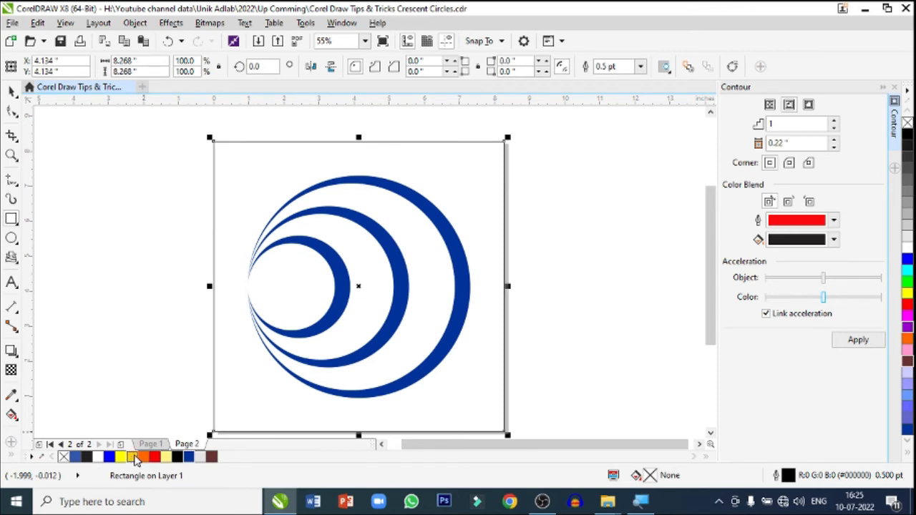
pyautogui.click(135, 457)
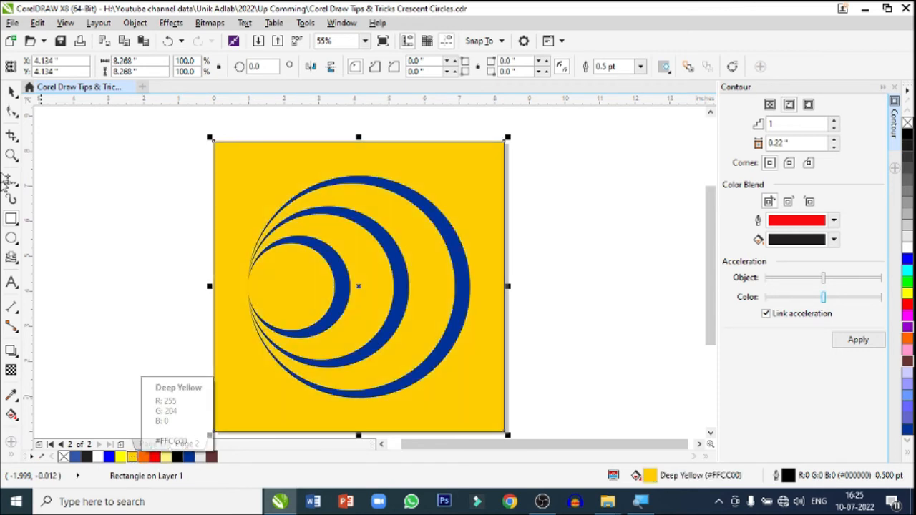
pyautogui.press('z')
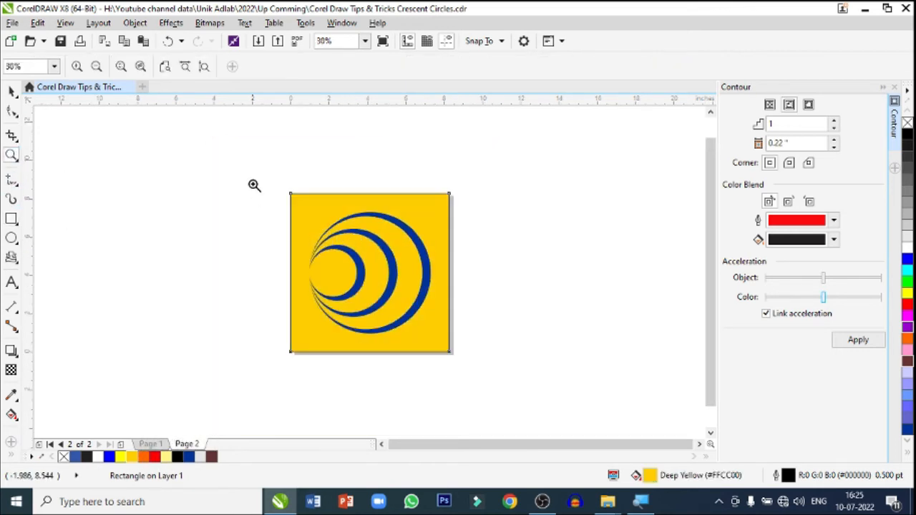
pyautogui.moveTo(252, 179); pyautogui.dragTo(533, 375)
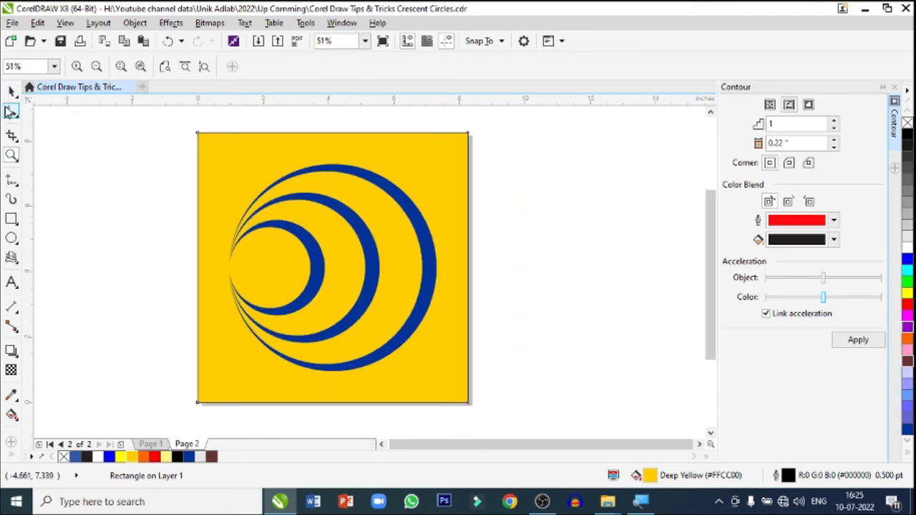
pyautogui.click(12, 92)
pyautogui.click(129, 209)
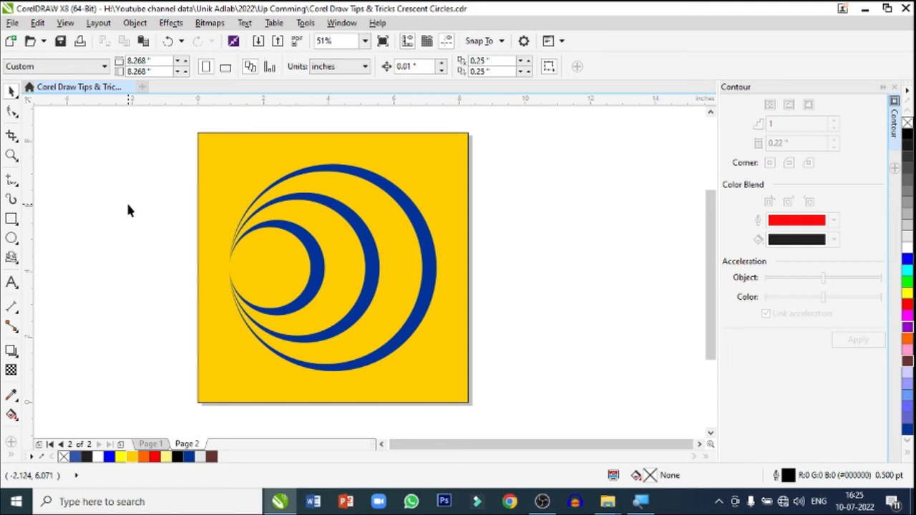
# Step: Compare the crescent design on Page 2 with the reference design on Page 1
pyautogui.click(150, 445)
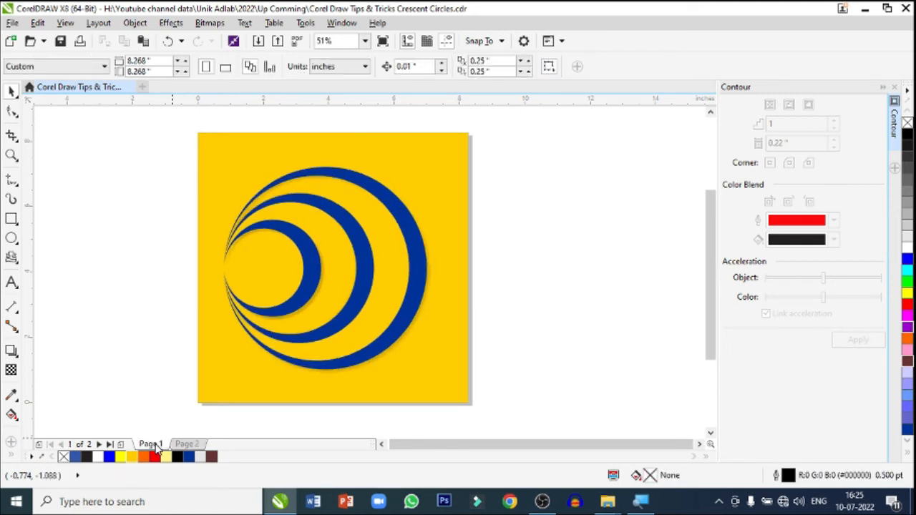
pyautogui.click(186, 448)
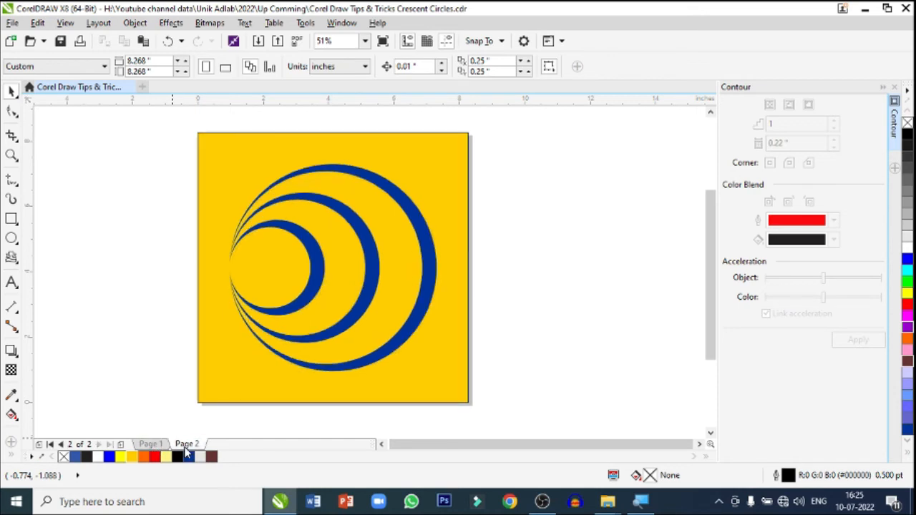